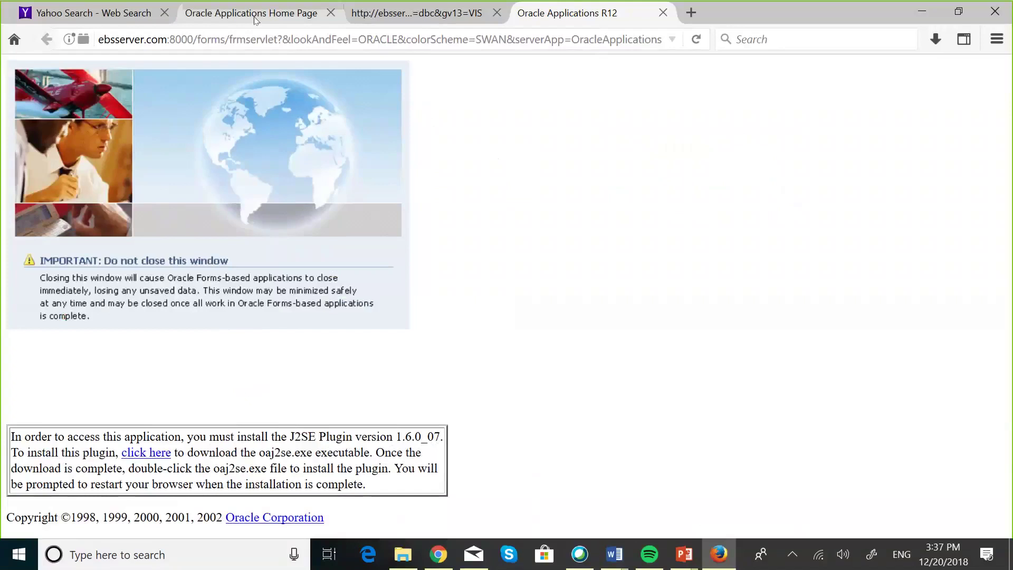
Log out of the current E-Business Suite account from the Oracle Applications Home Page and close the Oracle Applications R12 page.
click(323, 19)
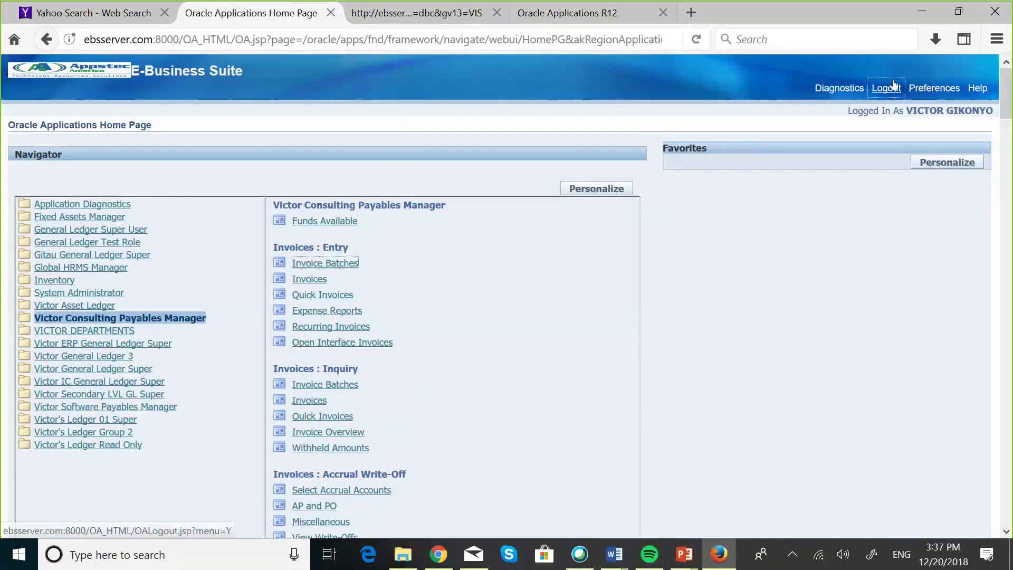
click(889, 86)
click(663, 13)
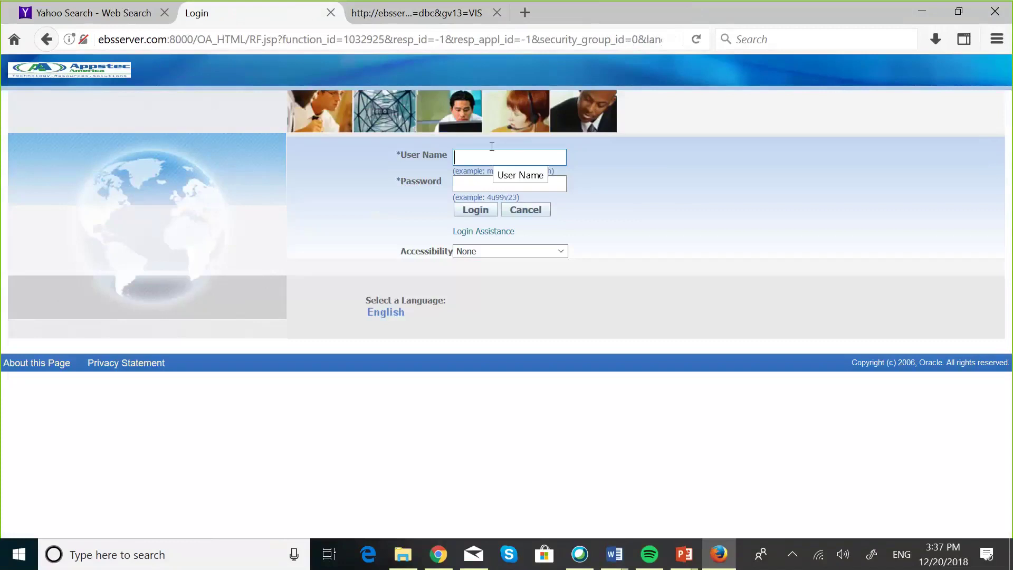
Reload the login page, fill in the other account's user name and password, and log in.
text(bob)
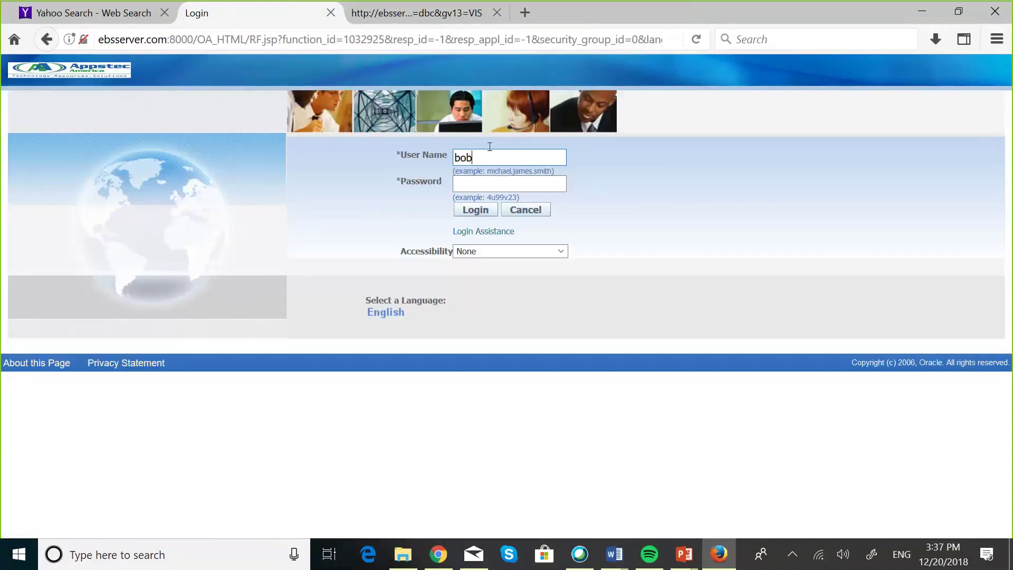
key(BackSpace)
key(BackSpace)
key(BackSpace)
click(705, 39)
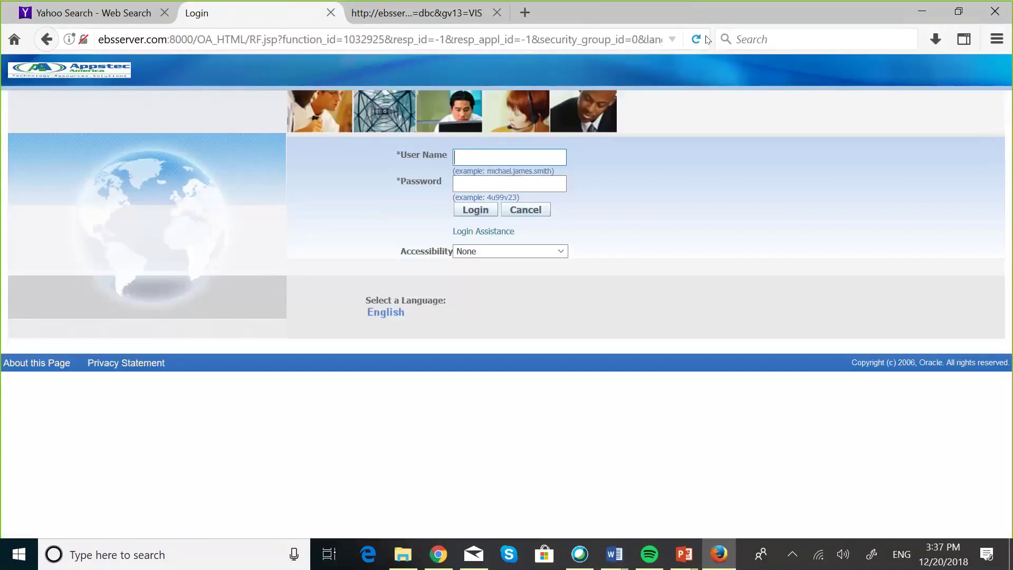
click(482, 152)
click(483, 187)
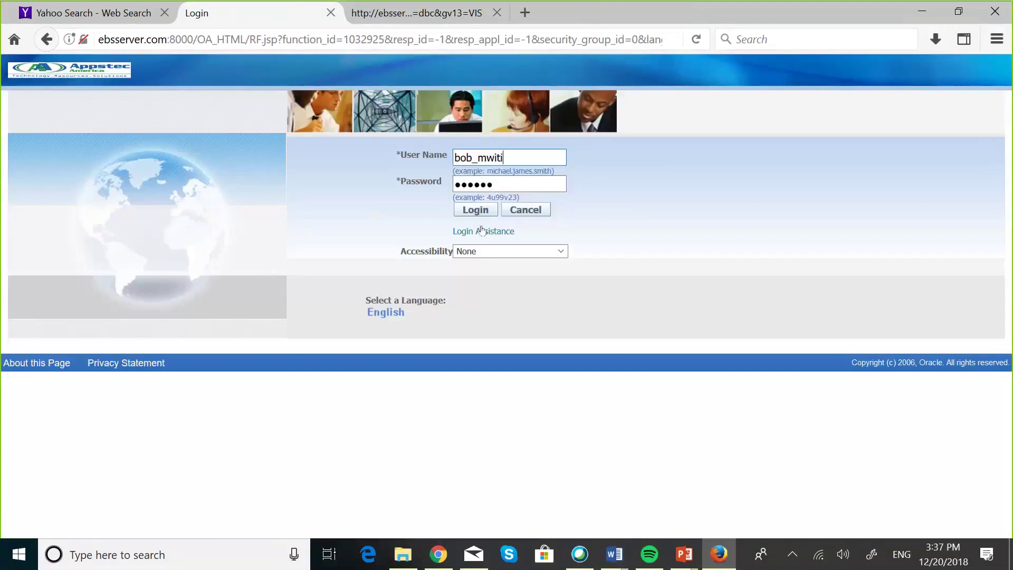
click(484, 210)
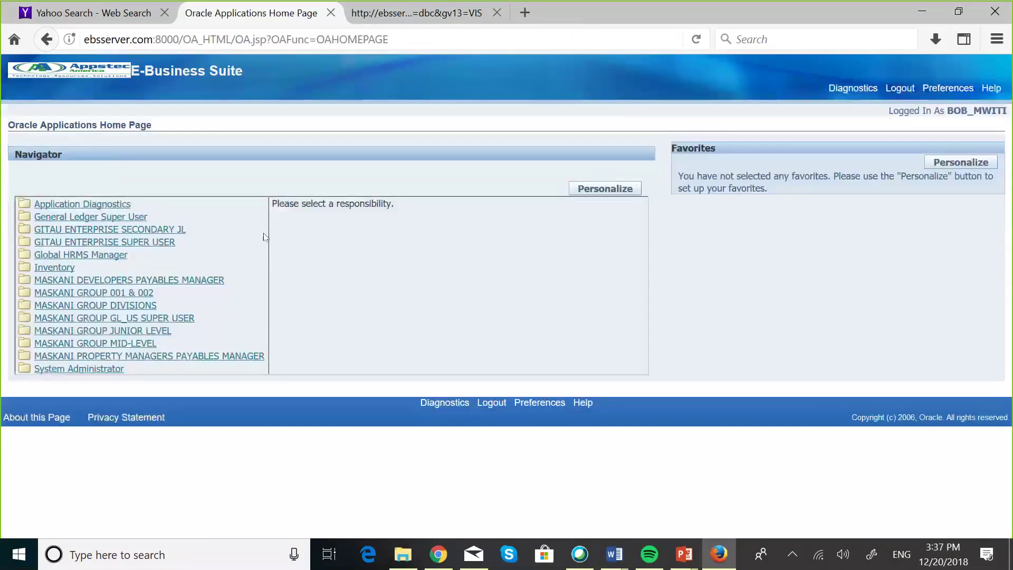
Open the supplier Entry page under the MASKANI DEVELOPERS PAYABLES MANAGER responsibility.
click(205, 281)
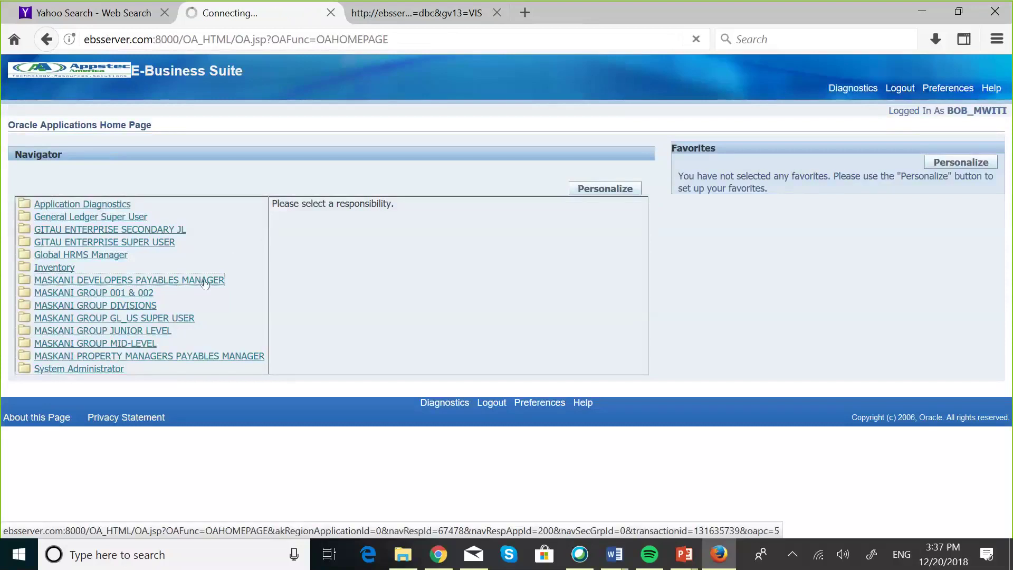
scroll(389, 374, down, 10)
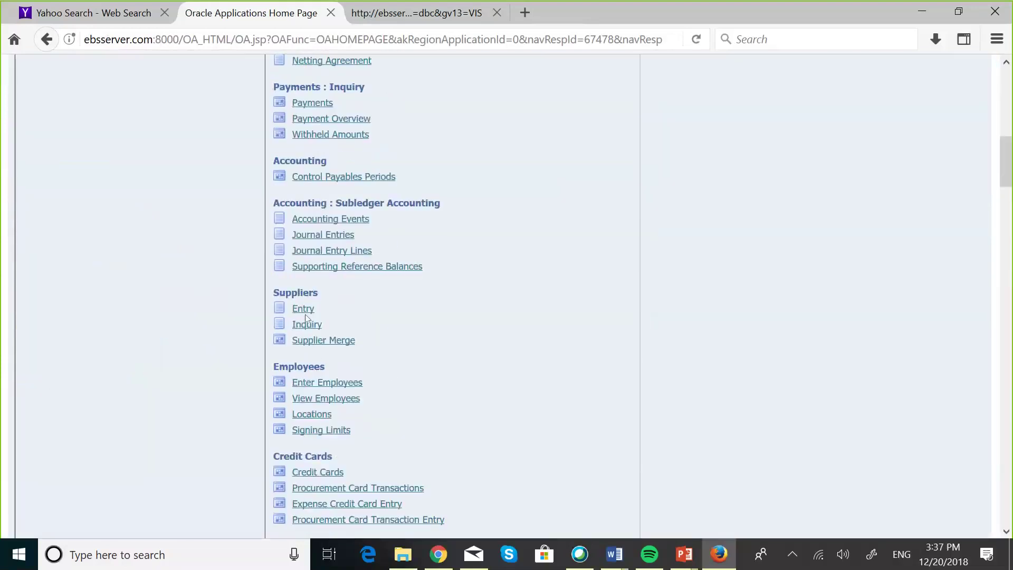
click(308, 311)
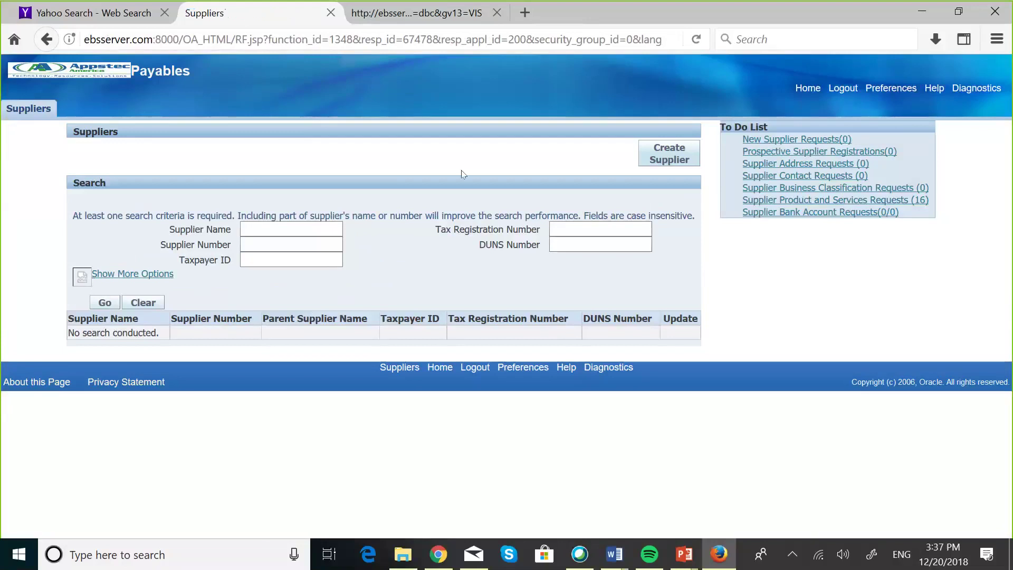
Start creating a supplier with the supplier type Standard supplier.
click(662, 153)
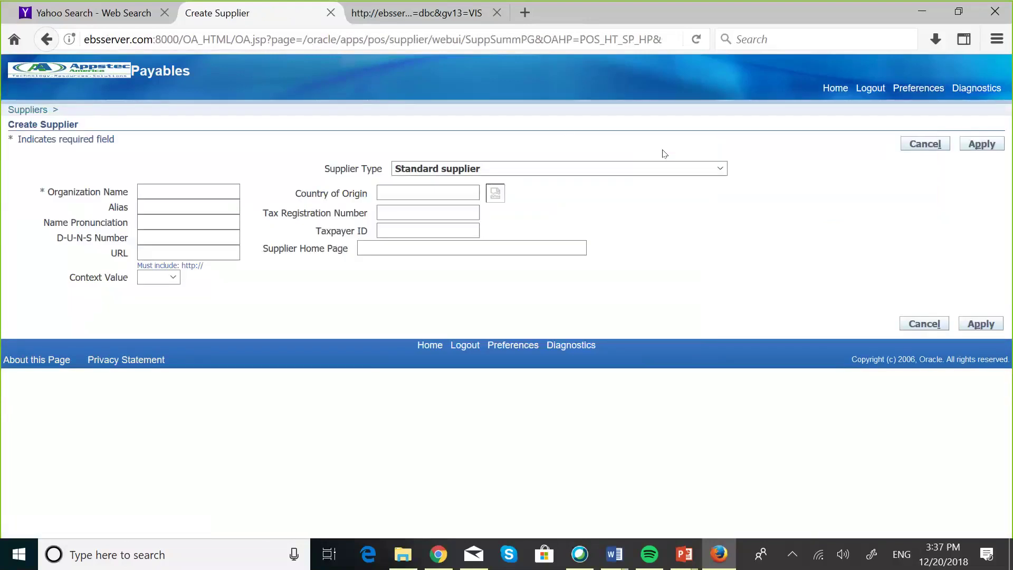
click(720, 171)
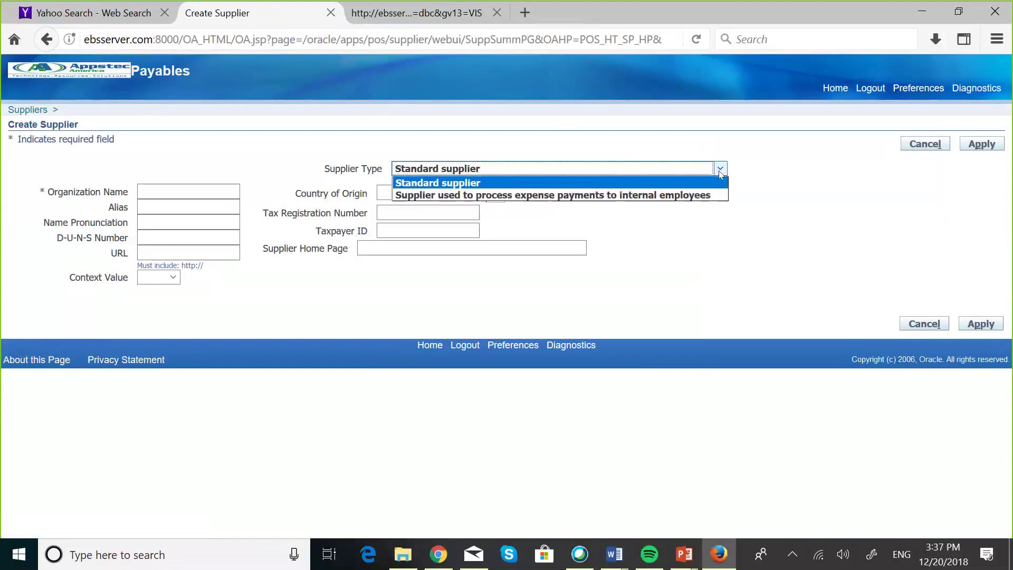
click(445, 184)
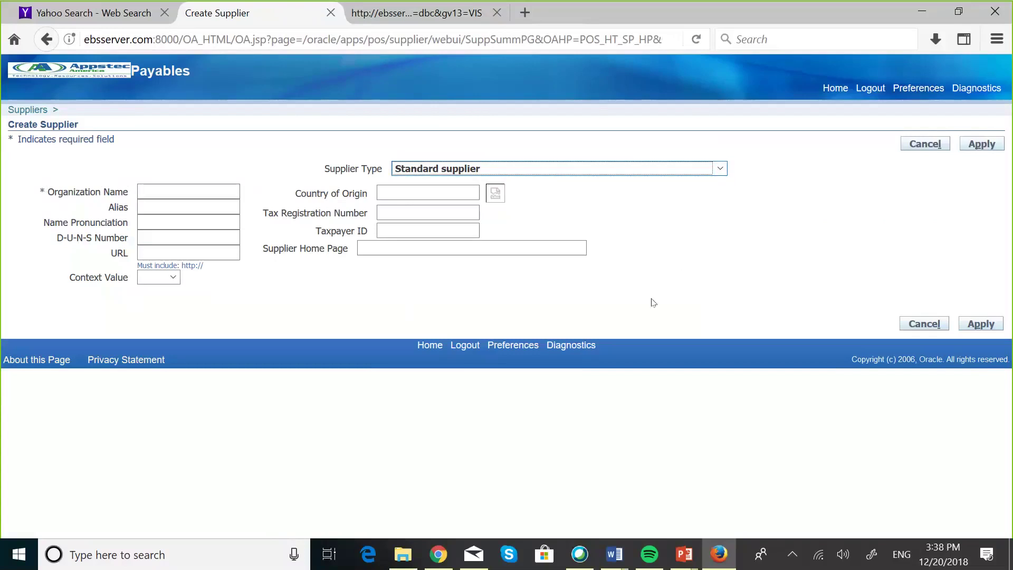
Enter Mjengo Construction Materials as the organization name and apply the new supplier.
click(237, 219)
click(139, 192)
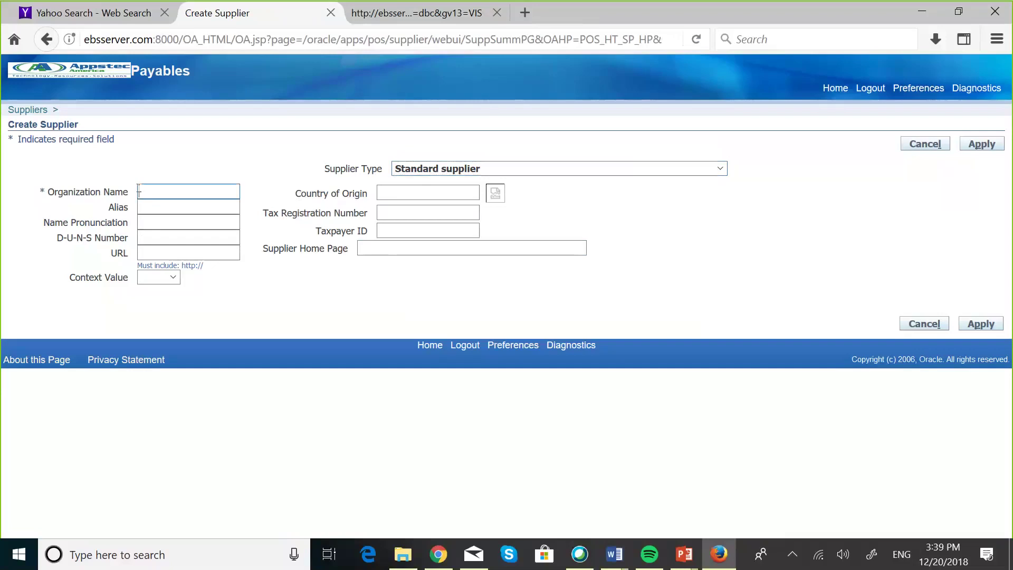
click(194, 187)
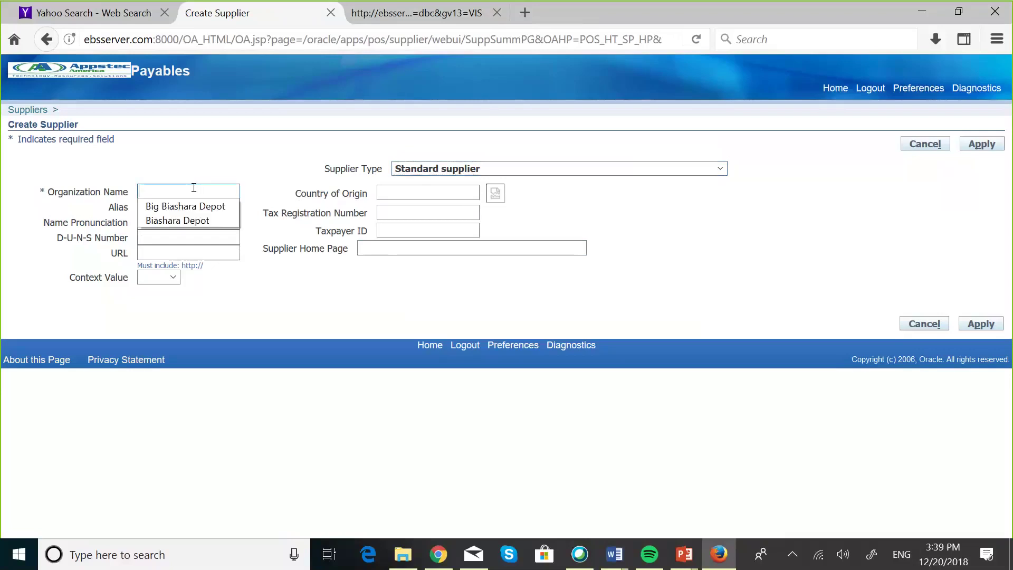
click(194, 187)
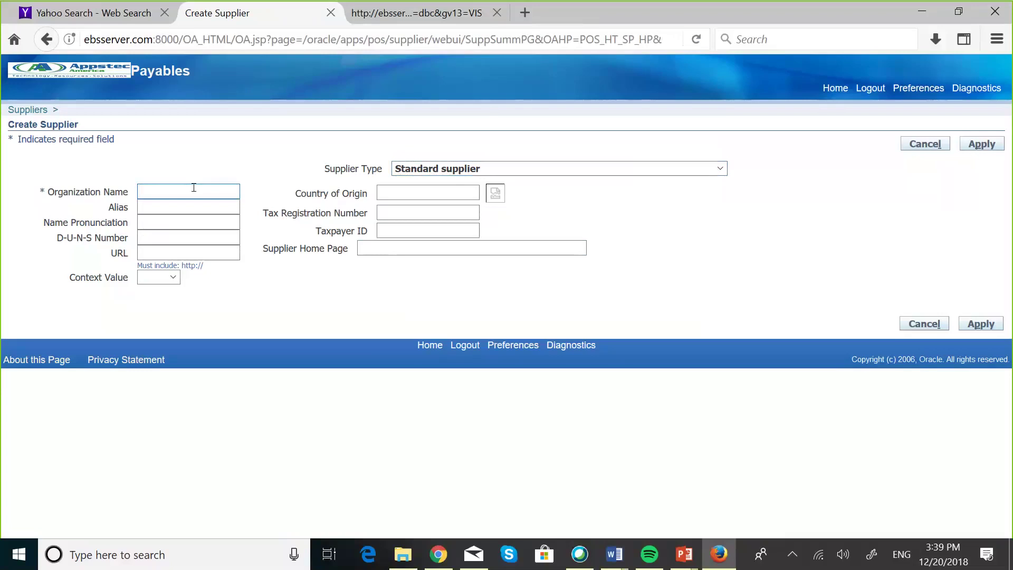
key(Caps_Lock)
text(M)
key(Caps_Lock)
text(jengo)
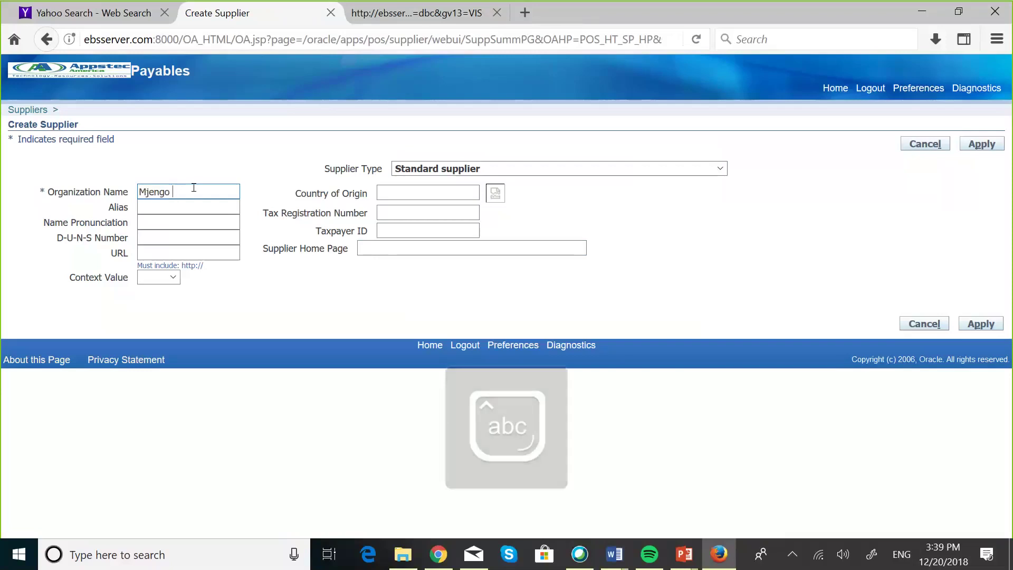
key(Caps_Lock)
text(C)
key(Caps_Lock)
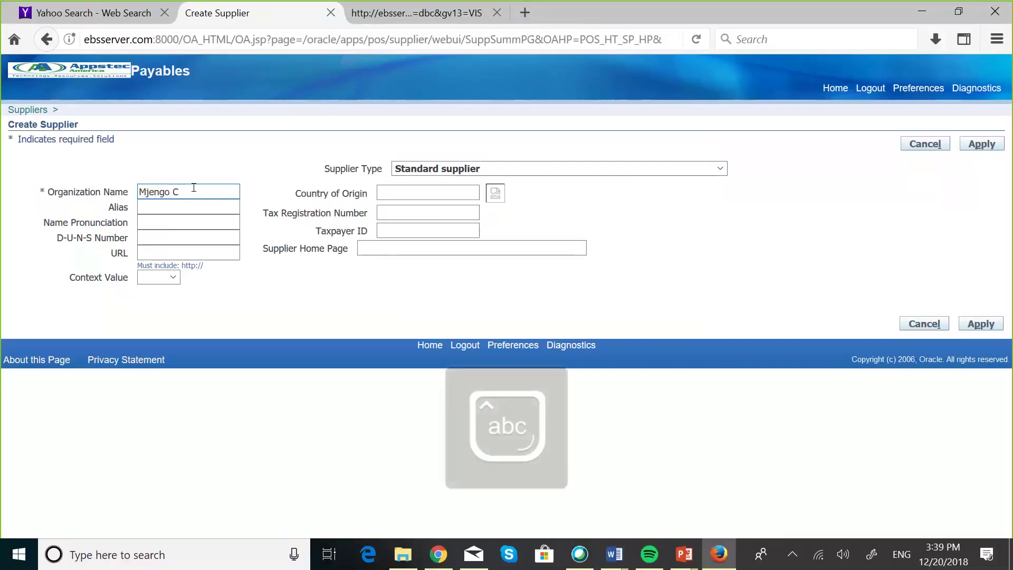
text(onstr)
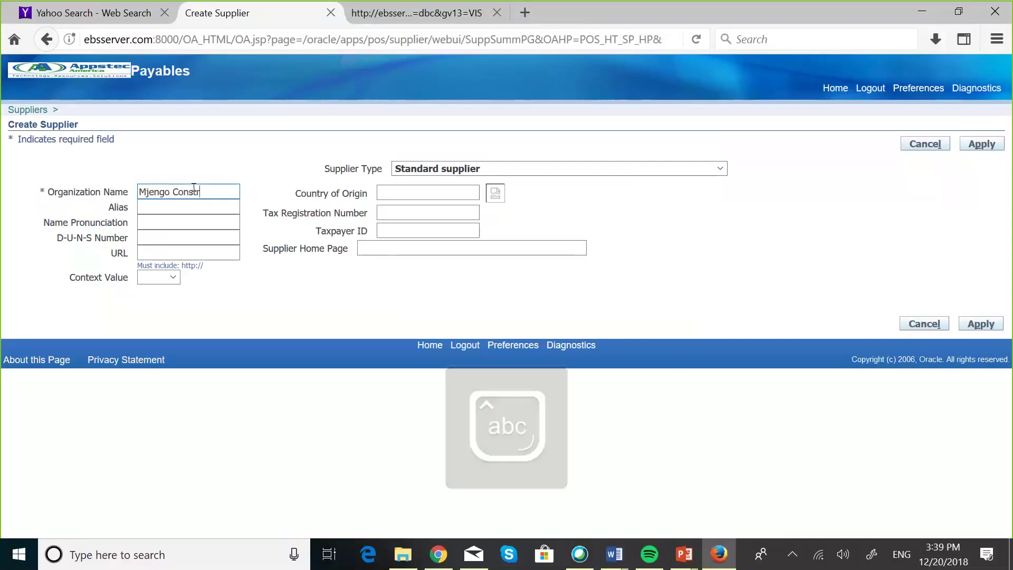
text(uction)
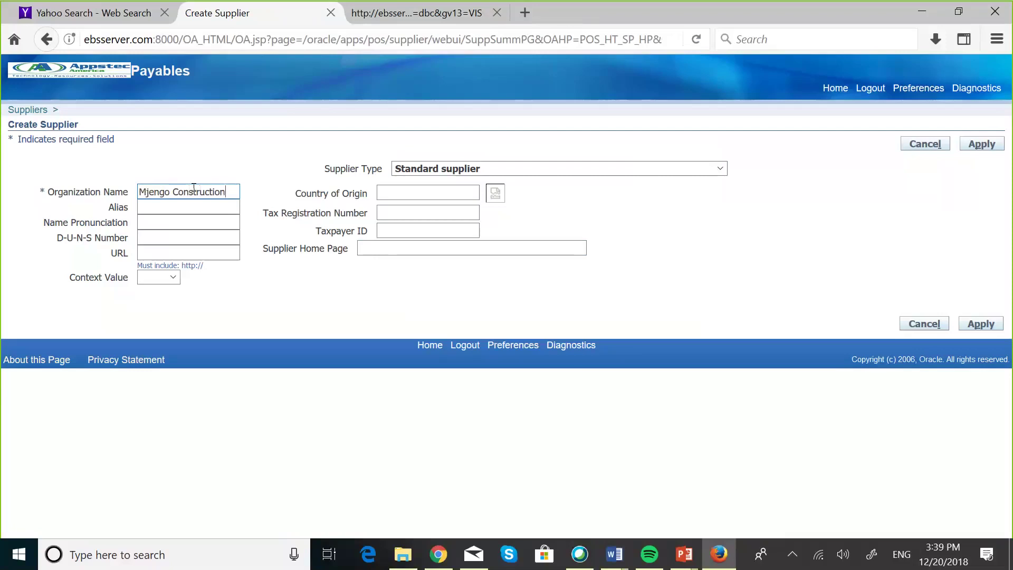
key(Caps_Lock)
text(M)
key(Caps_Lock)
text(a)
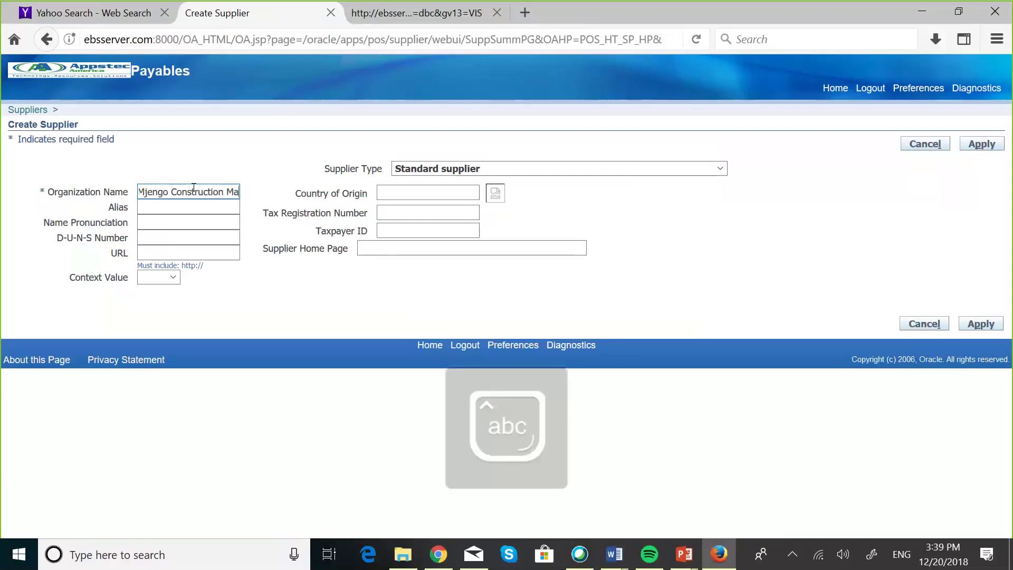
text(ter)
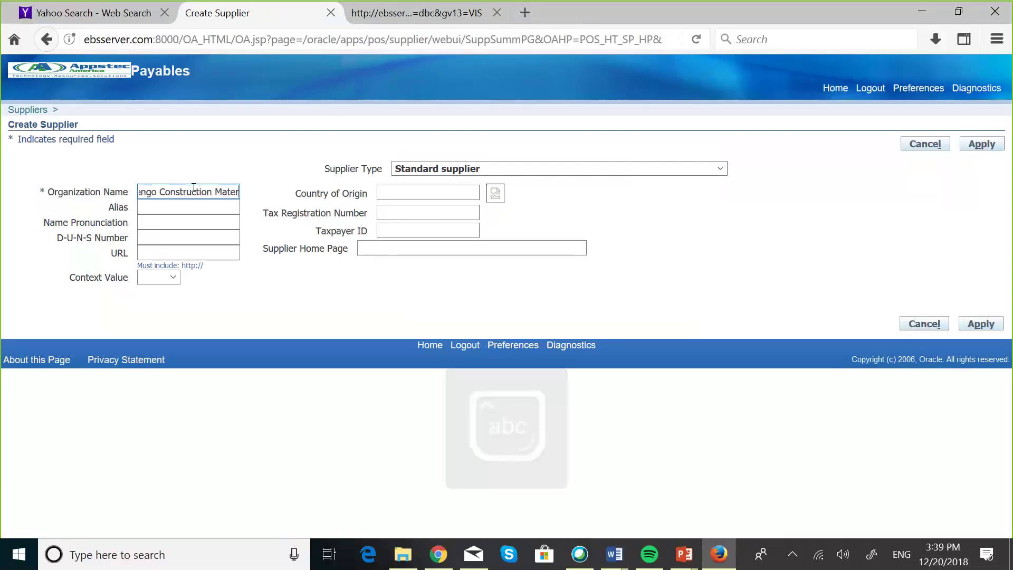
text(ials)
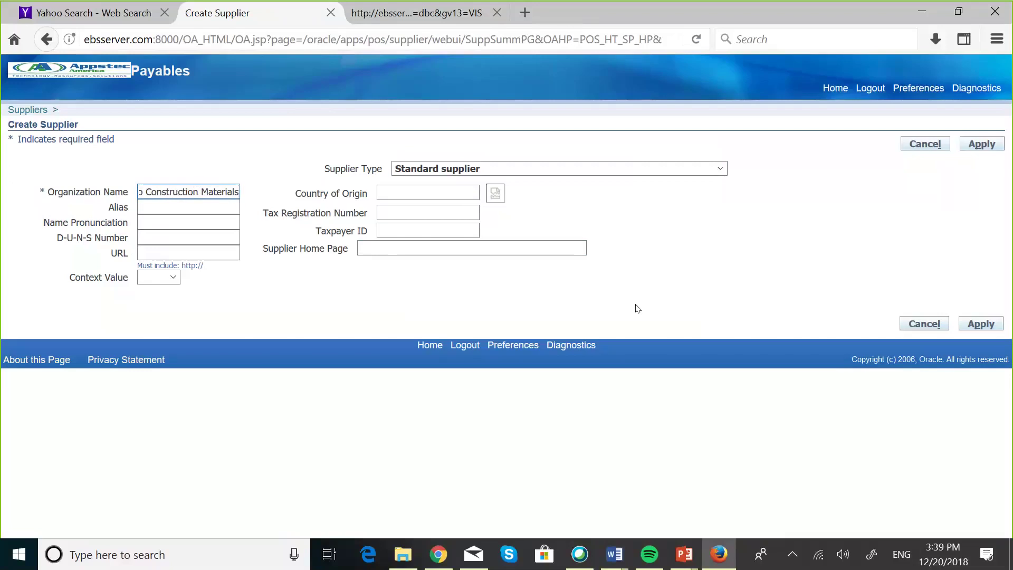
click(982, 150)
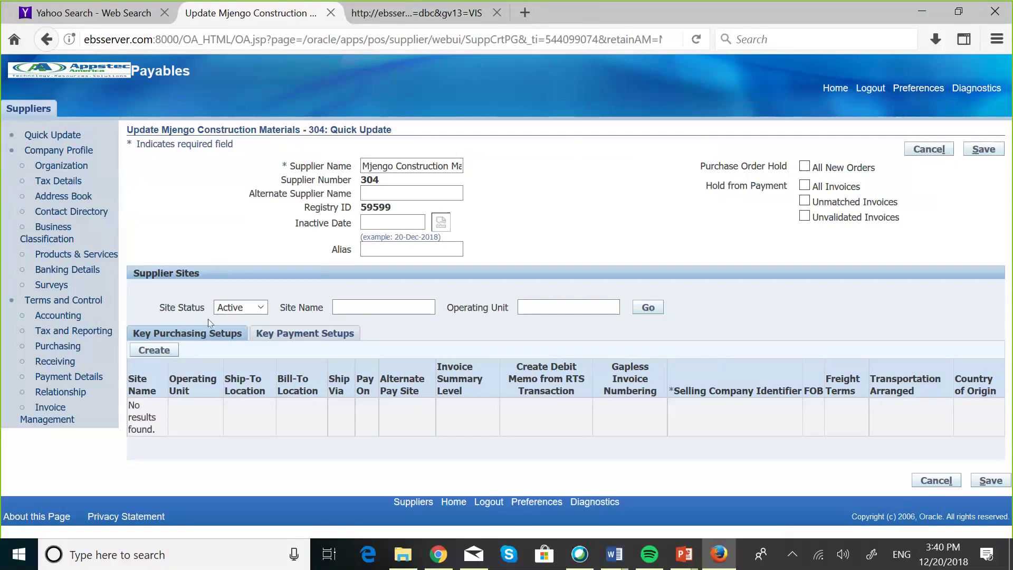
Open the address book of Mjengo Construction Materials and start creating an address.
click(302, 310)
click(527, 307)
click(76, 199)
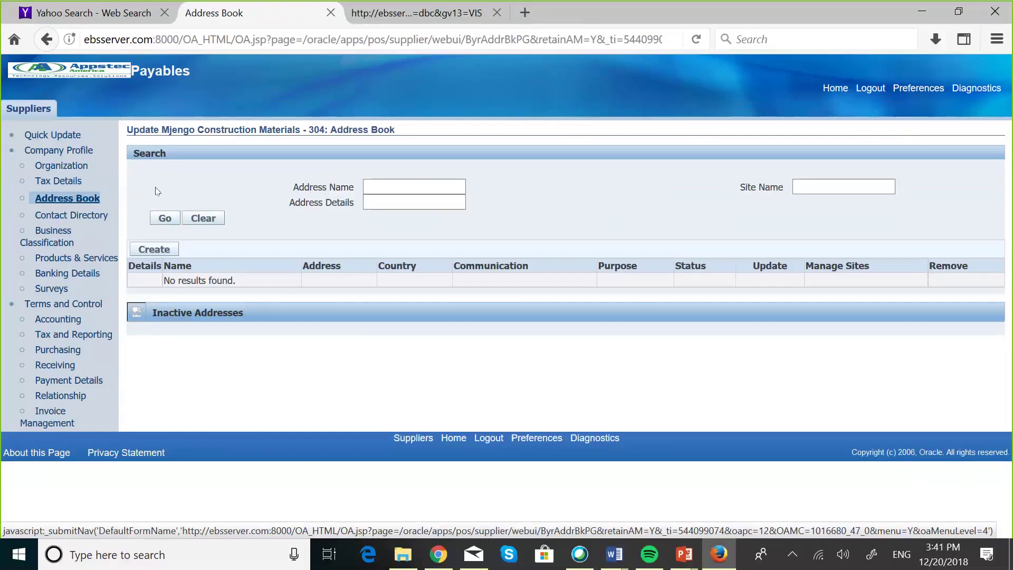
click(368, 186)
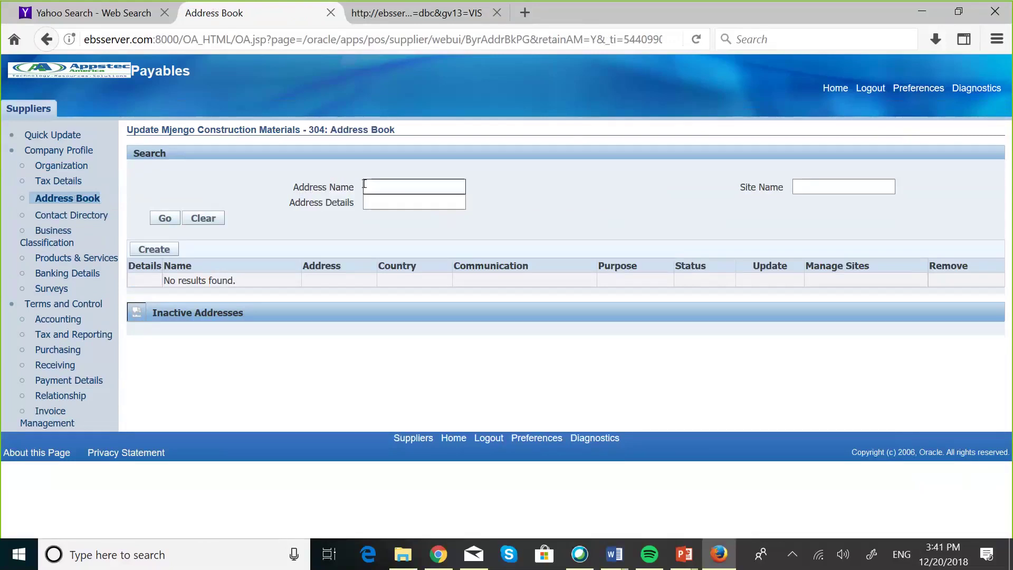
click(387, 202)
click(157, 250)
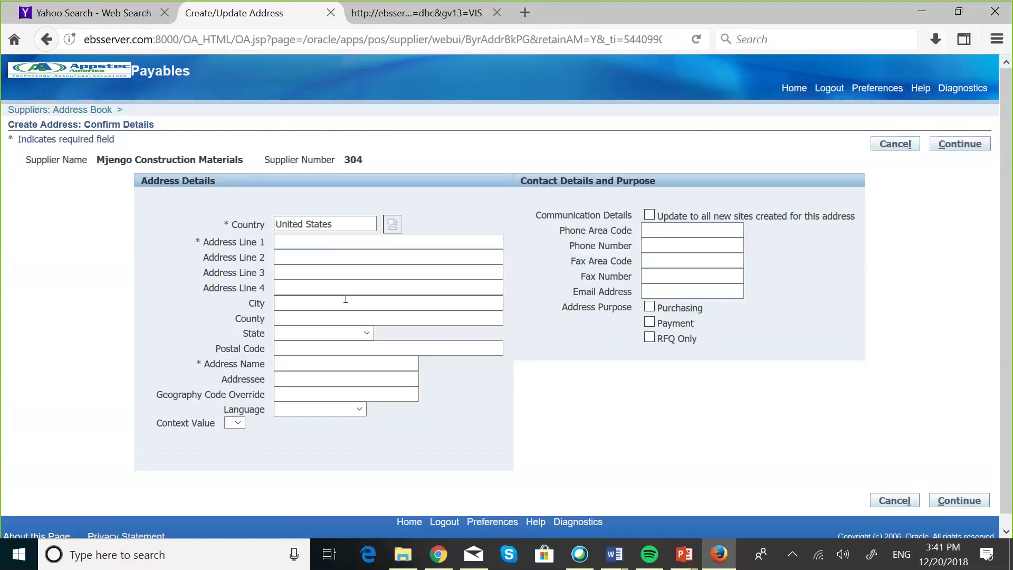
Enter the supplier's street address in Address Line 1.
click(284, 236)
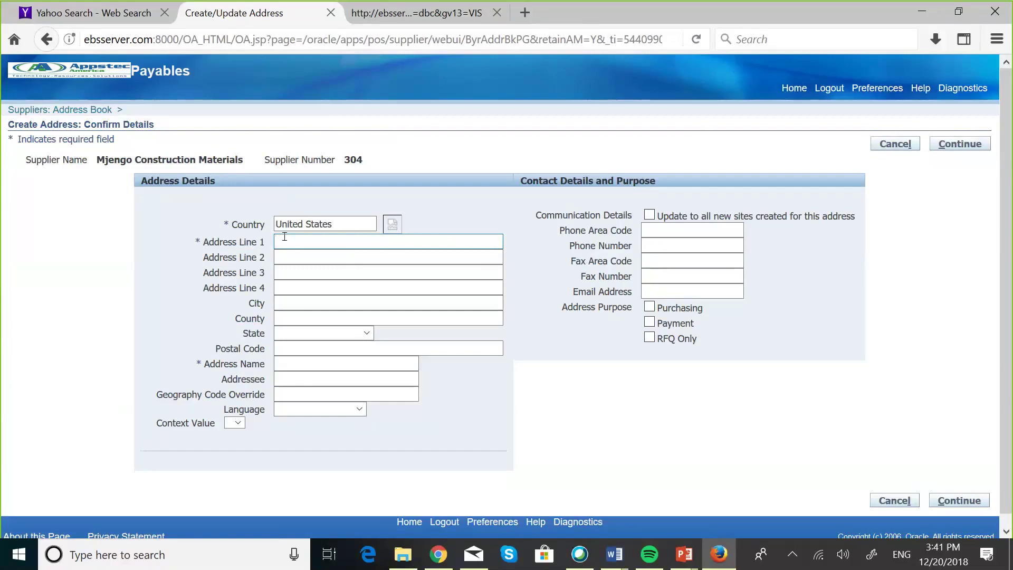
text(250 Br)
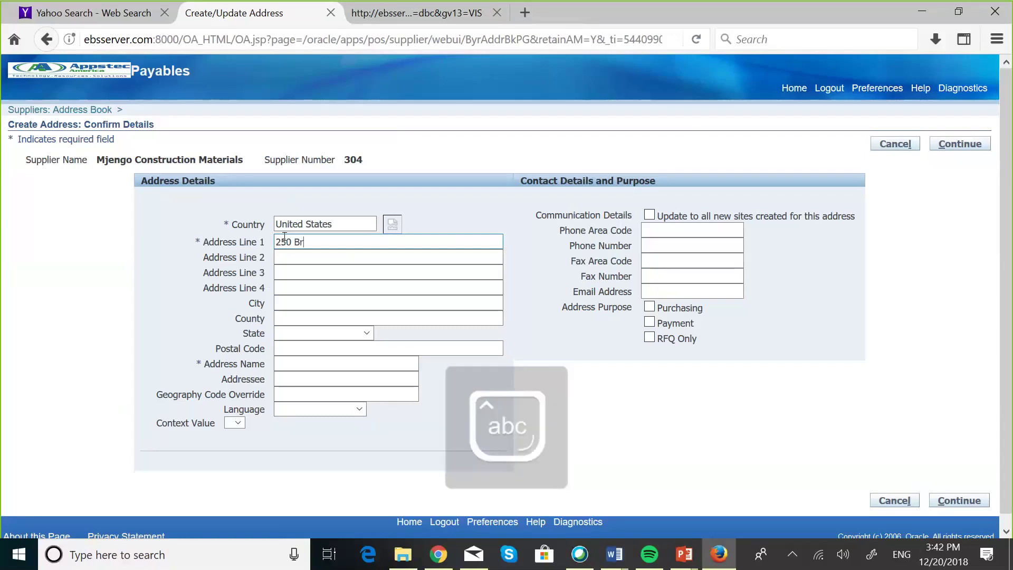
text(own S)
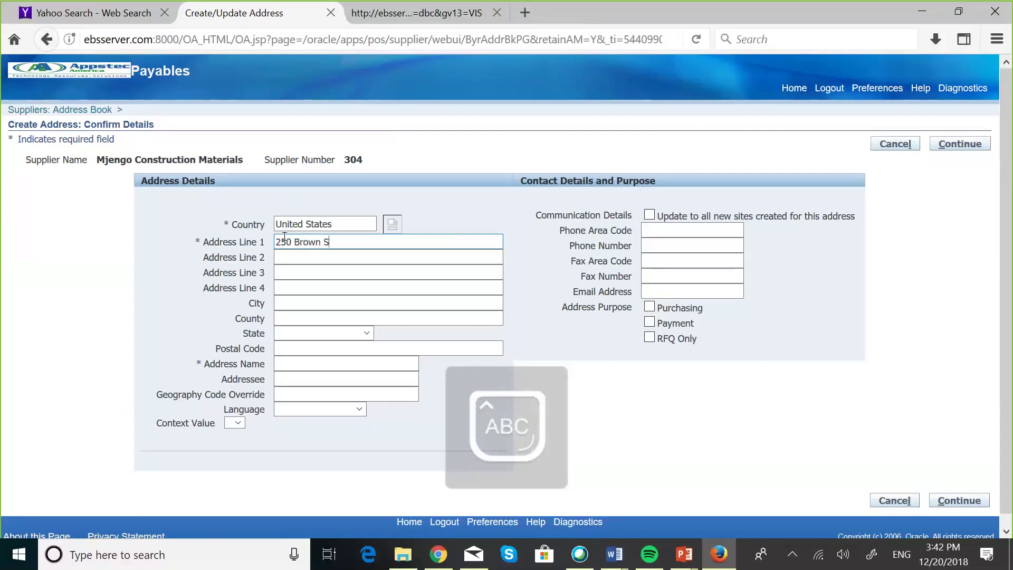
text(treet)
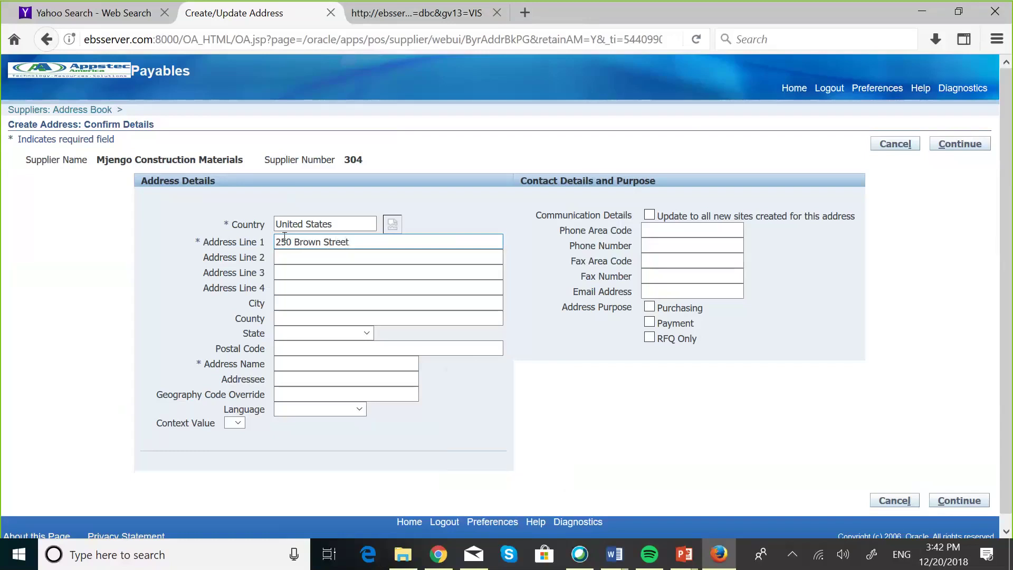
Enter the city and county of the supplier's address in their respective fields.
click(282, 302)
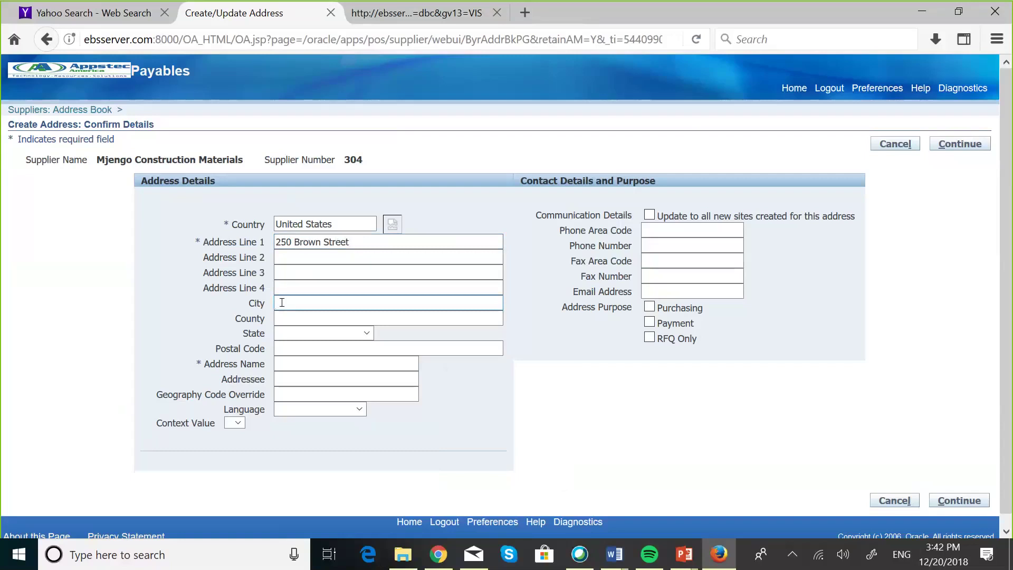
text(Jac)
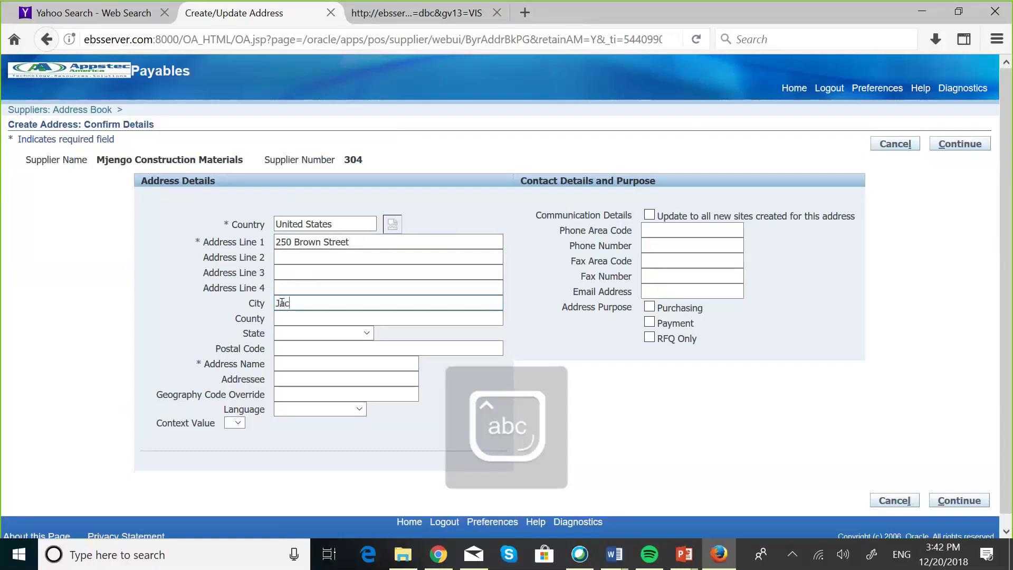
text(kso)
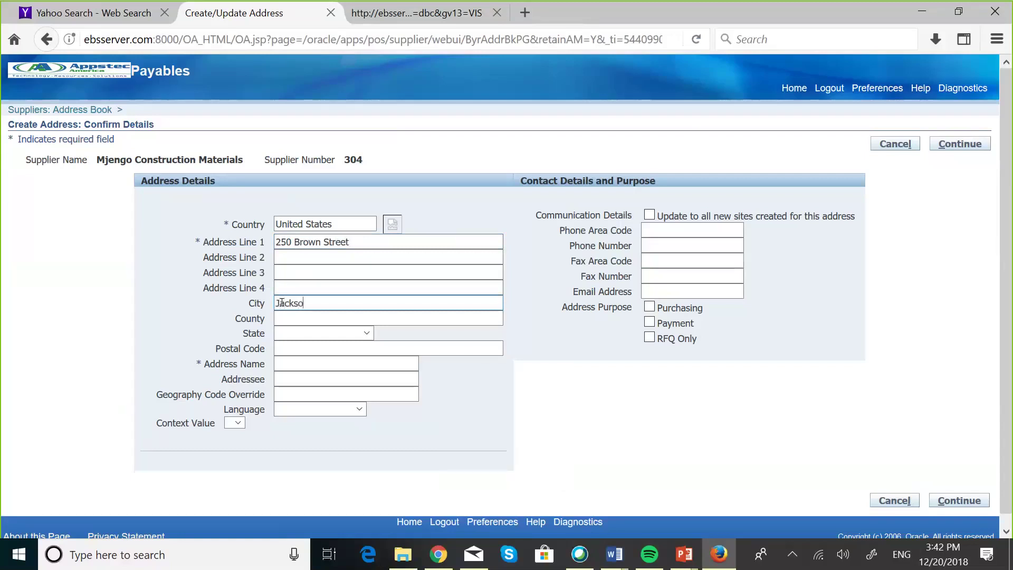
text(nville)
click(299, 318)
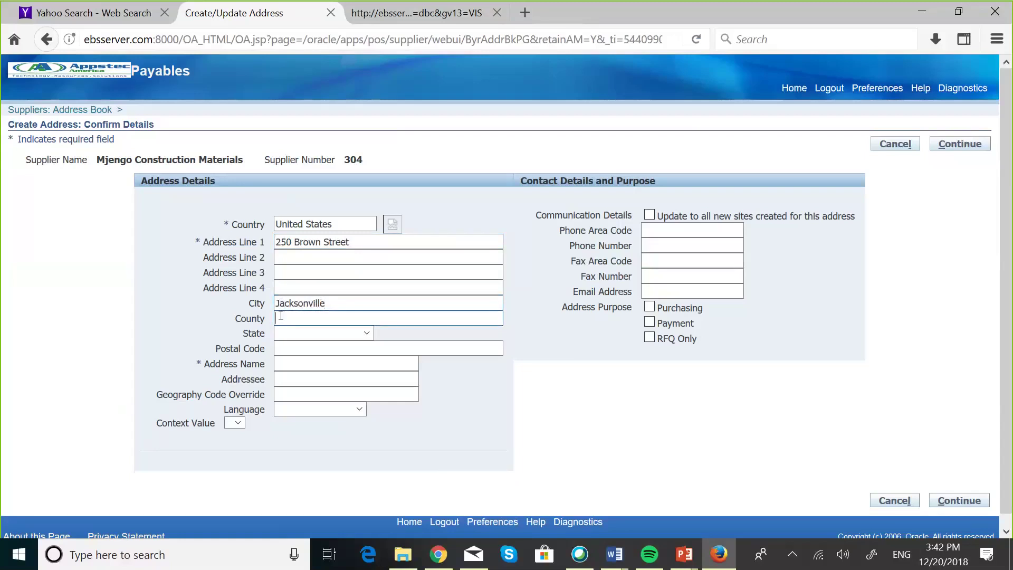
text(Jack)
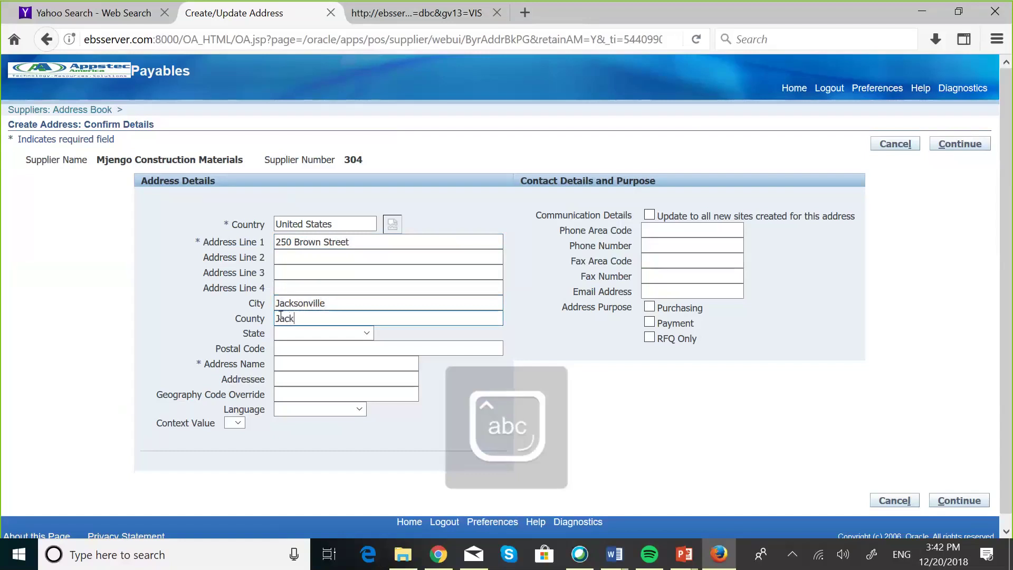
text(sonv)
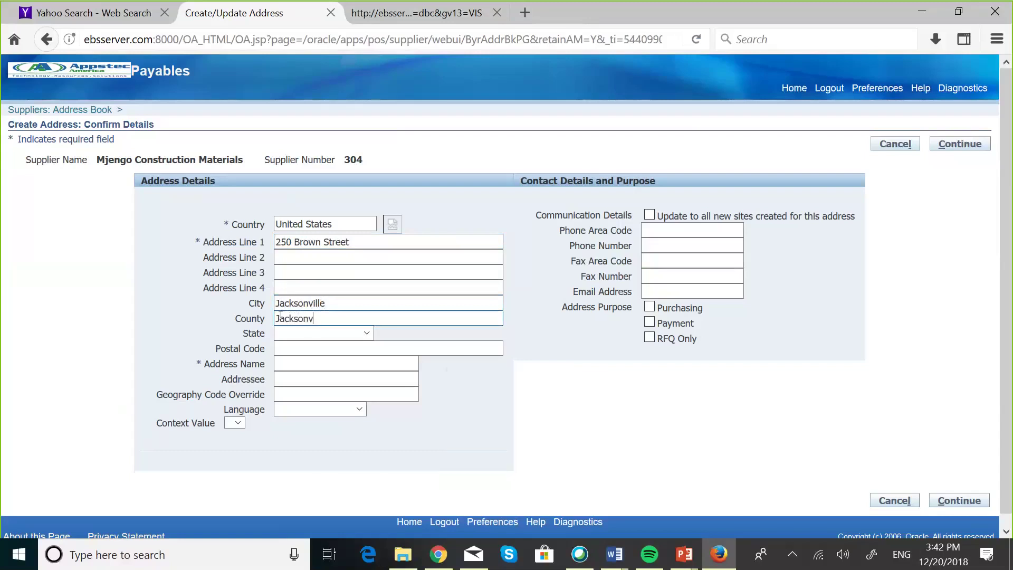
text(ille)
key(Tab)
Set the address state to FL and enter the supplier's postal code.
click(367, 333)
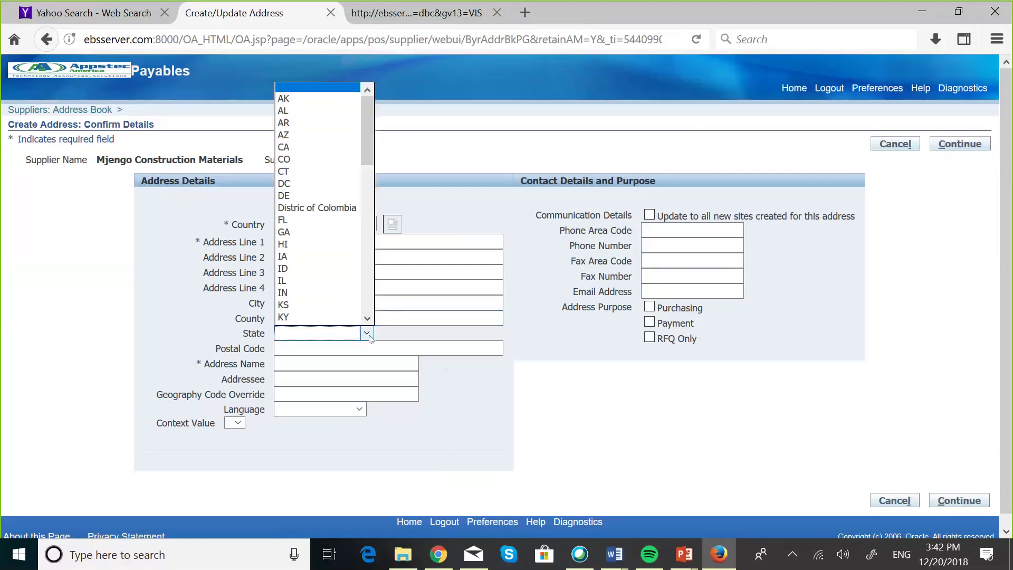
click(277, 219)
click(337, 344)
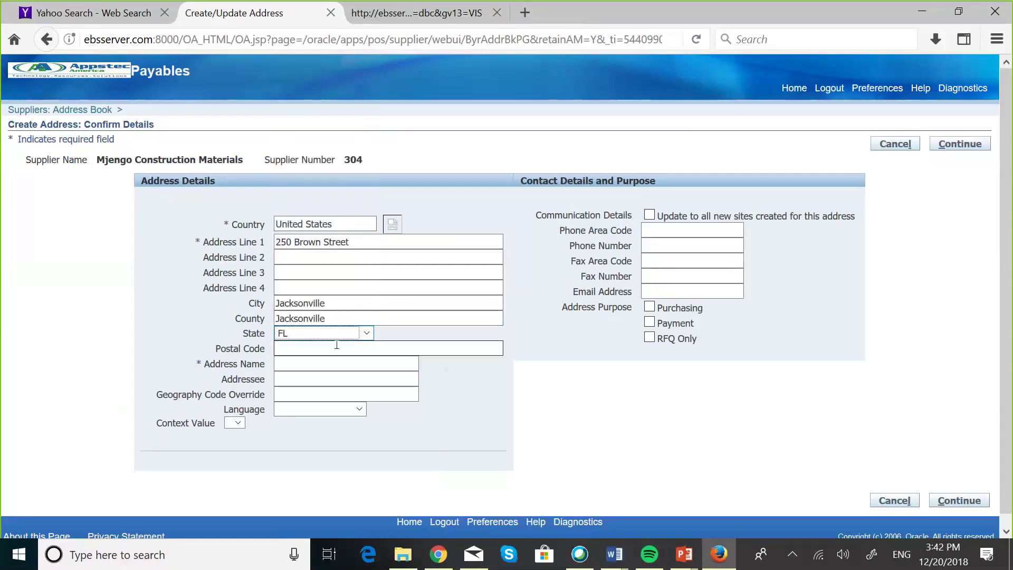
click(303, 346)
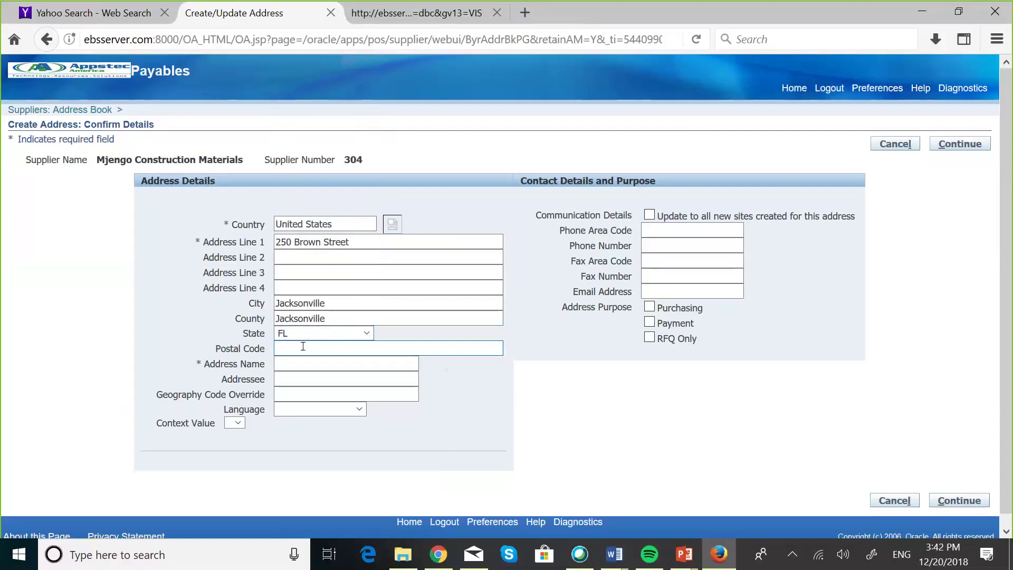
text(91005)
Enter Mjengo Jacksonville as the address name.
click(293, 363)
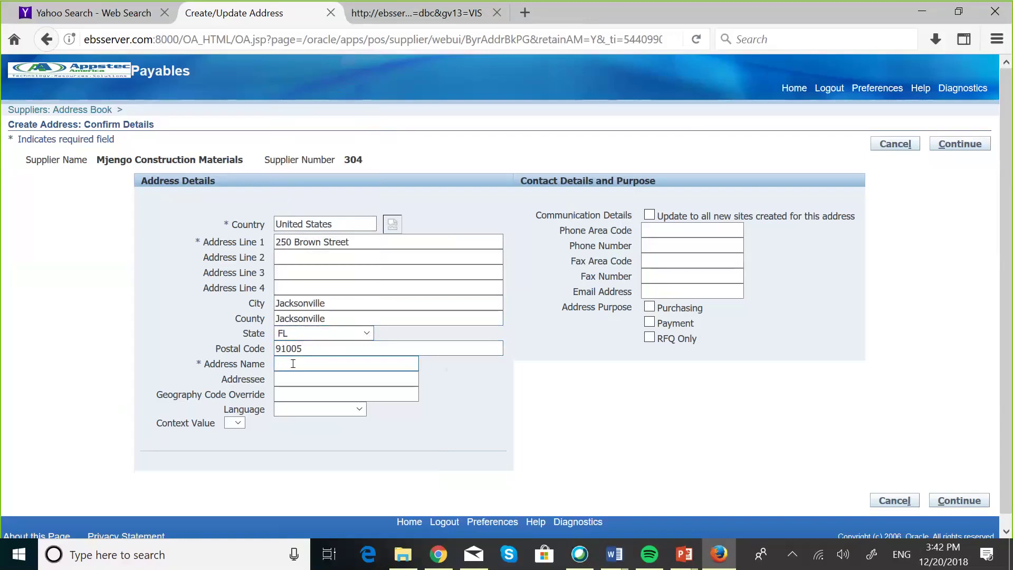
key(Caps_Lock)
text(M)
key(Caps_Lock)
text(jeng)
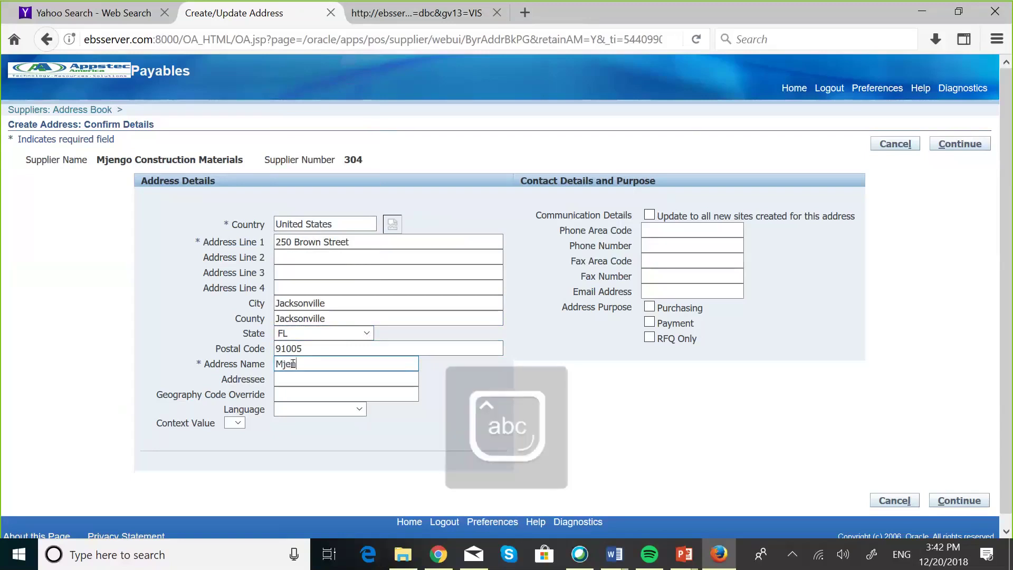
text(o)
key(Caps_Lock)
text(J)
key(Caps_Lock)
text(acksonville)
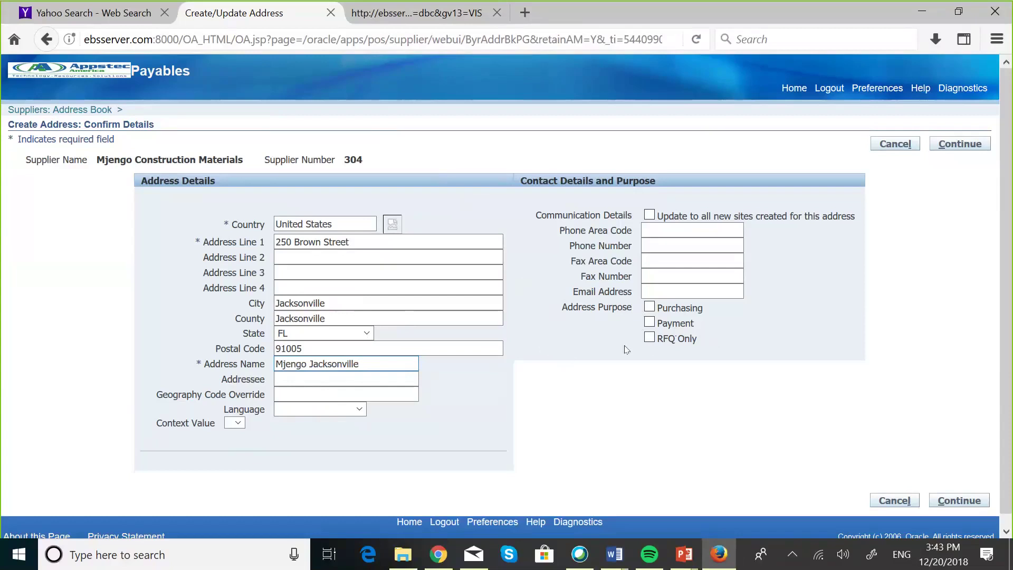
Mark the address purpose as Payment, leave the contact details empty and submit the address details.
click(651, 323)
click(656, 232)
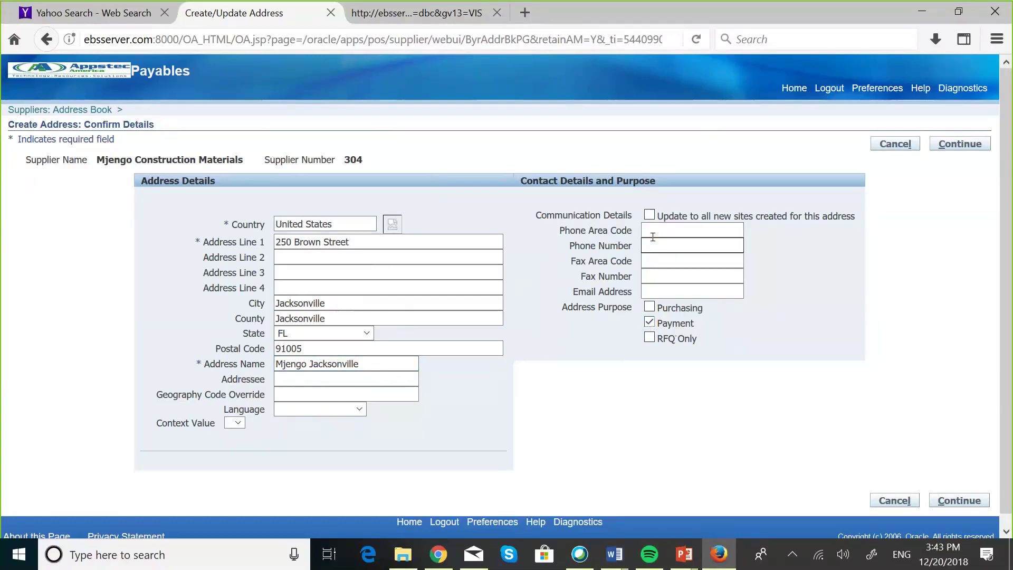
click(653, 267)
click(648, 291)
click(637, 296)
click(952, 147)
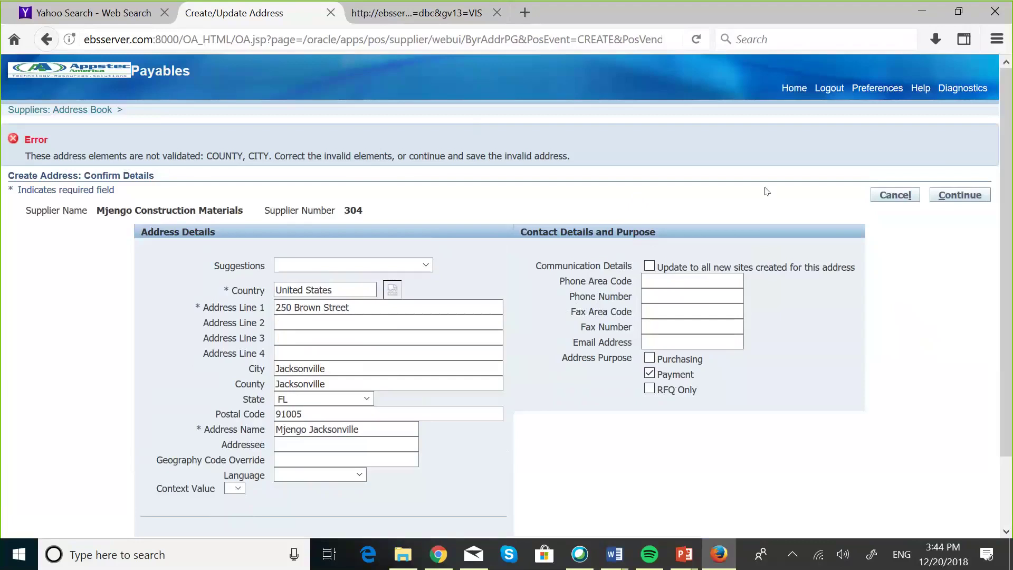
Continue with the address as entered, select its site for Maskani Developers OU and apply the site creation.
click(959, 195)
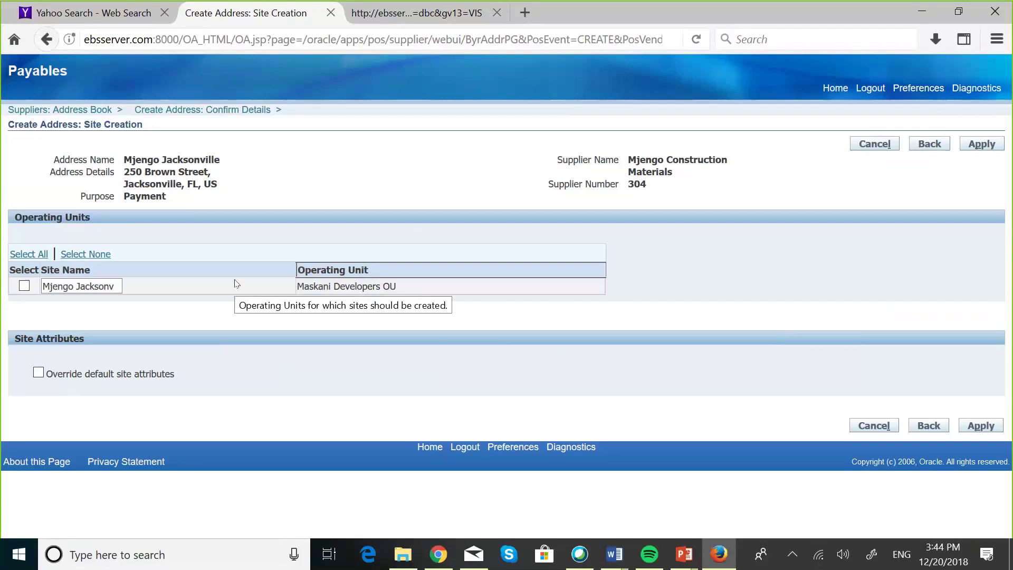
click(26, 286)
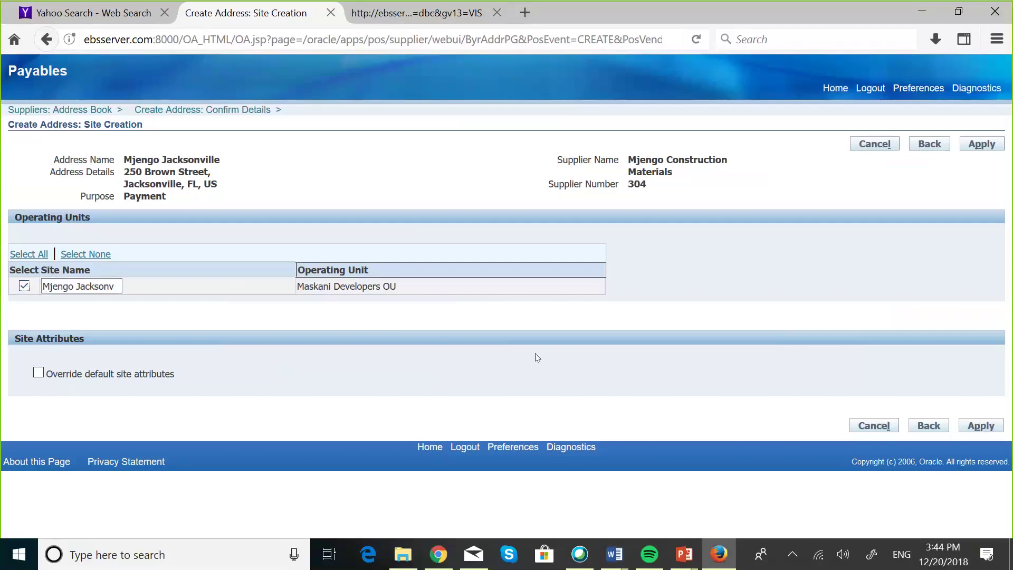
click(971, 431)
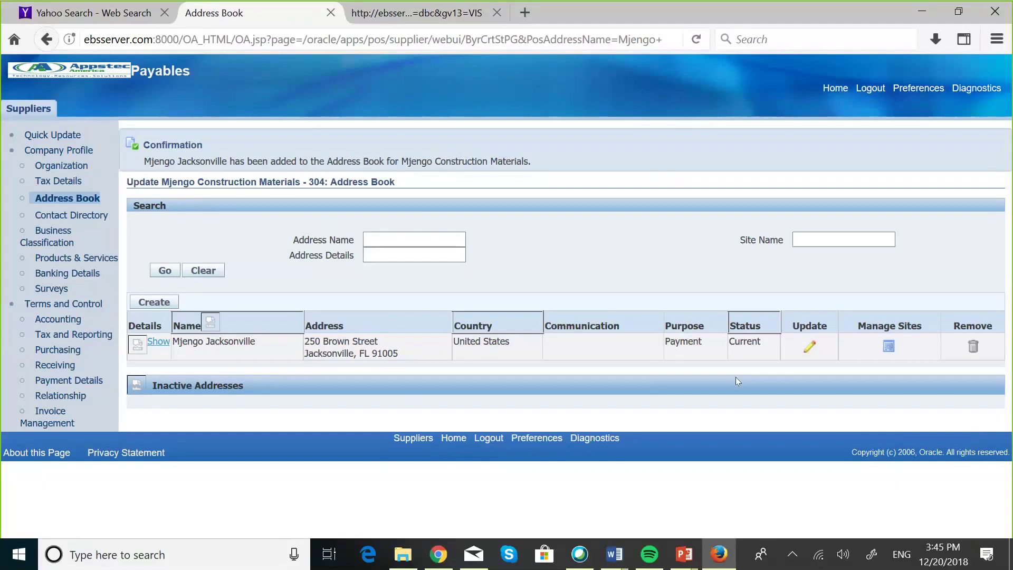
Open the Mjengo Jacksonville address for updating, review its details and apply it without changes.
click(810, 346)
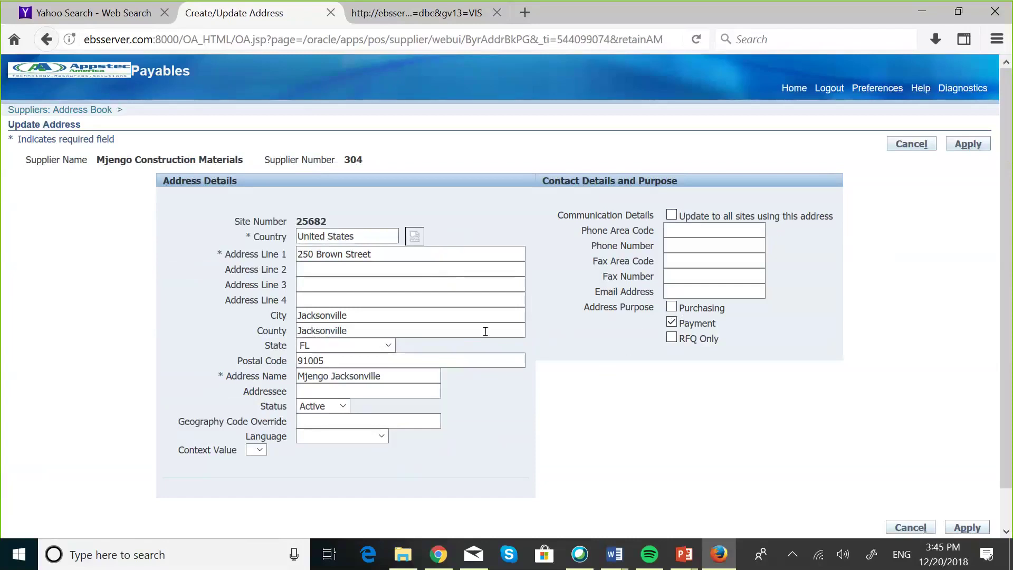
click(952, 143)
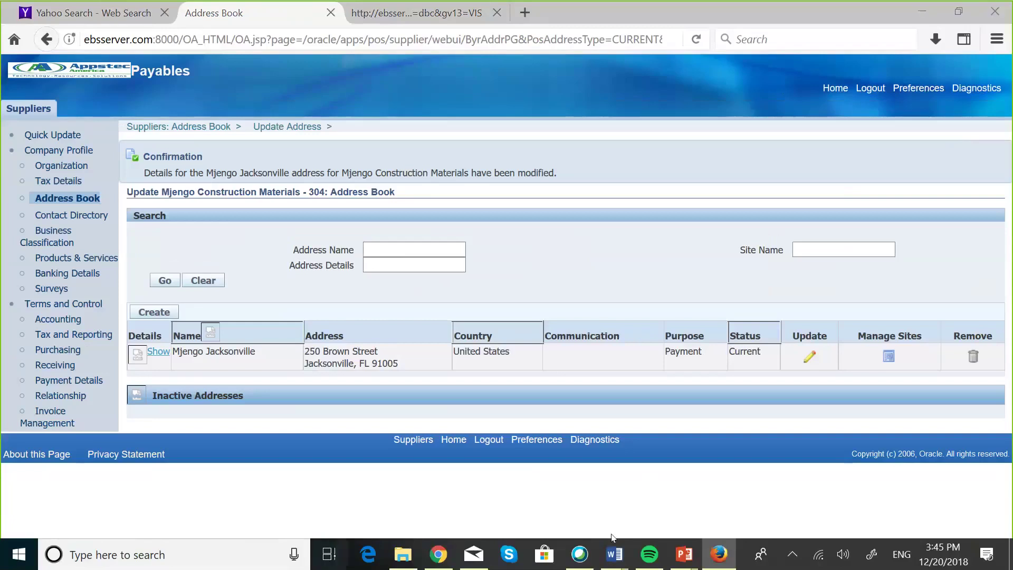
Switch to the PowerPoint slide show and go through the slides from Create Supplier to the Invoices batch diagram.
click(329, 554)
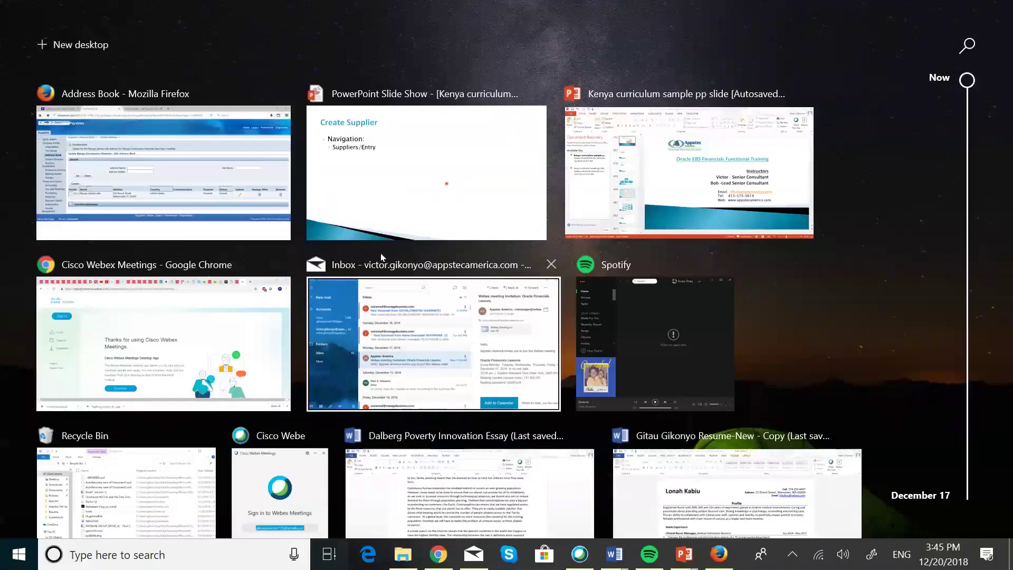
click(354, 226)
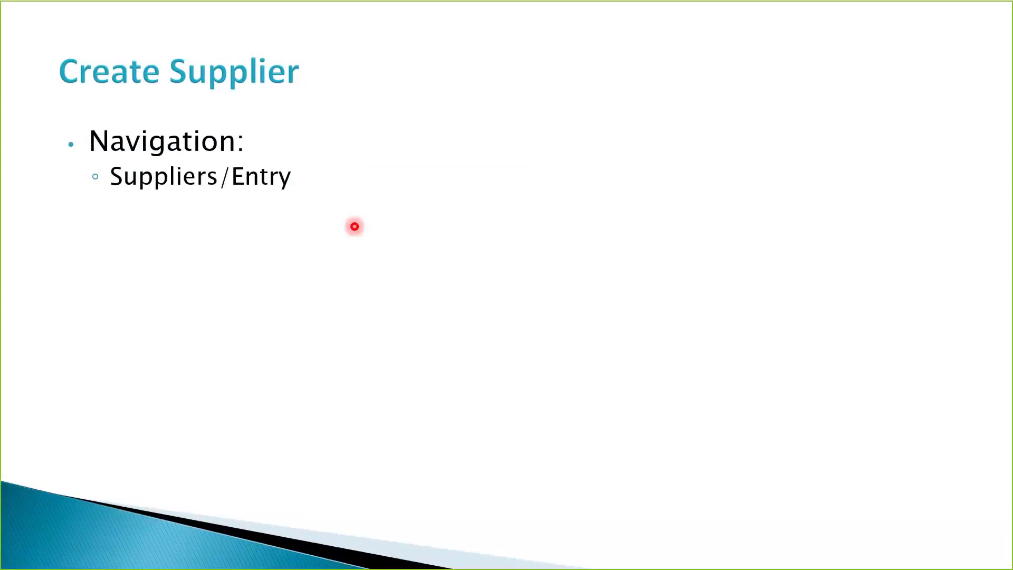
key(Right)
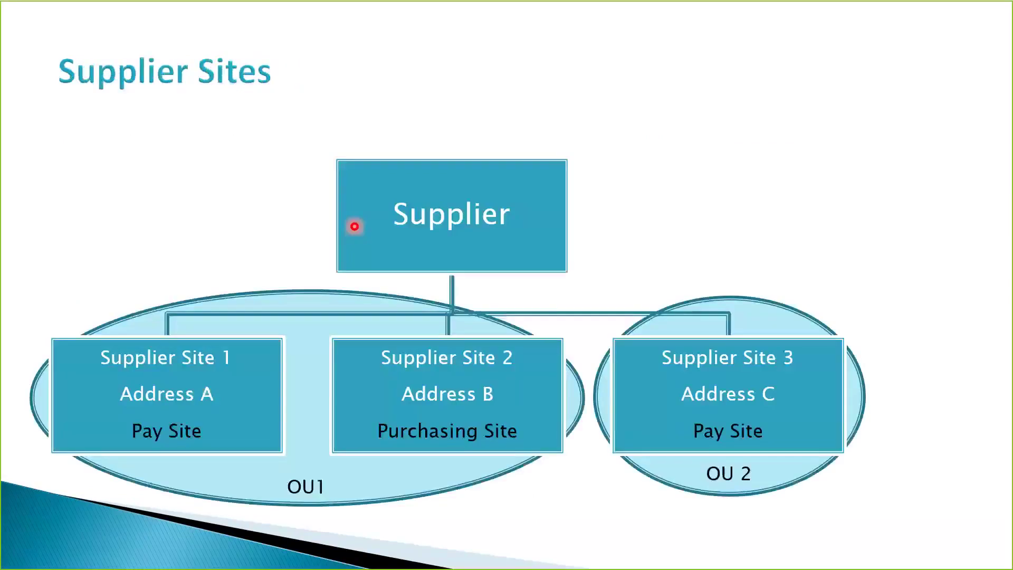
key(Right)
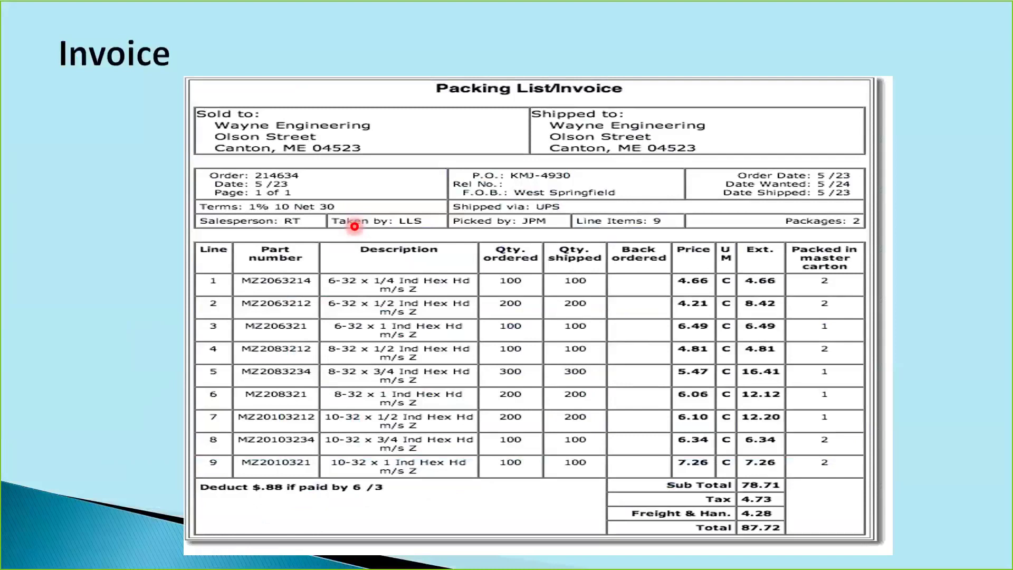
key(Left)
key(Right)
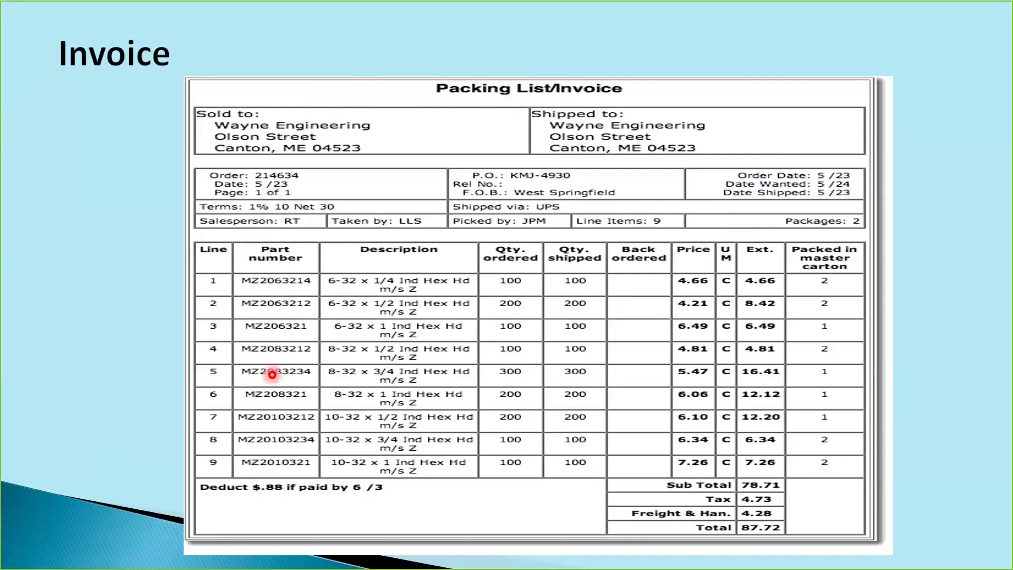
key(Right)
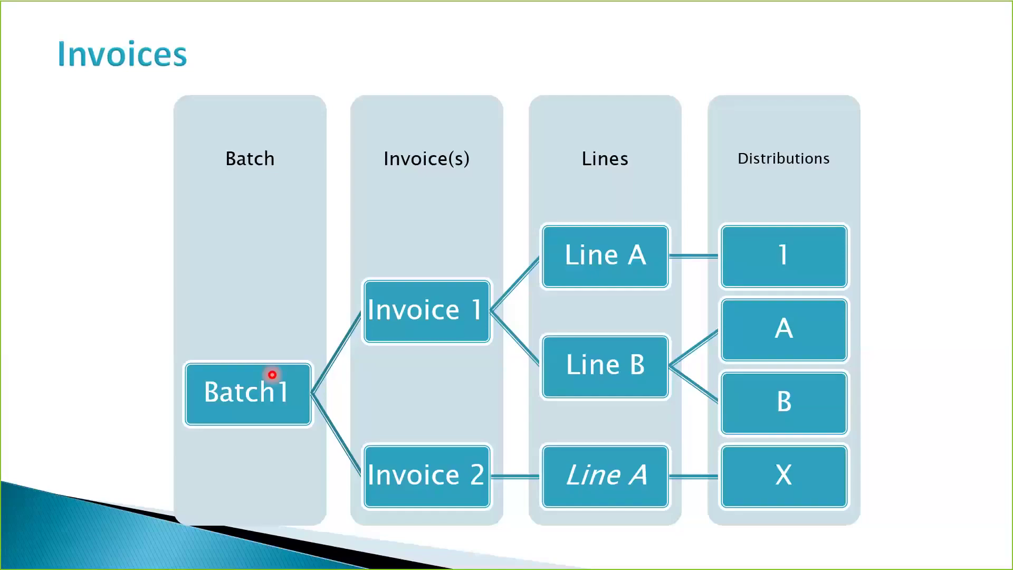